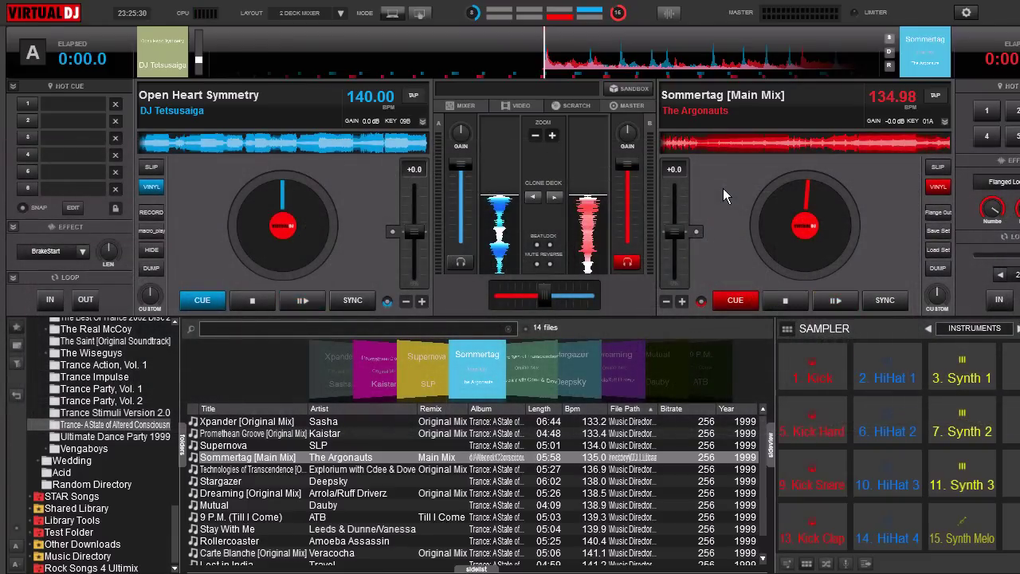
- Open Settings > Controllers and show the Numark DJ2GO's default deck 1/2 assignments
click(967, 13)
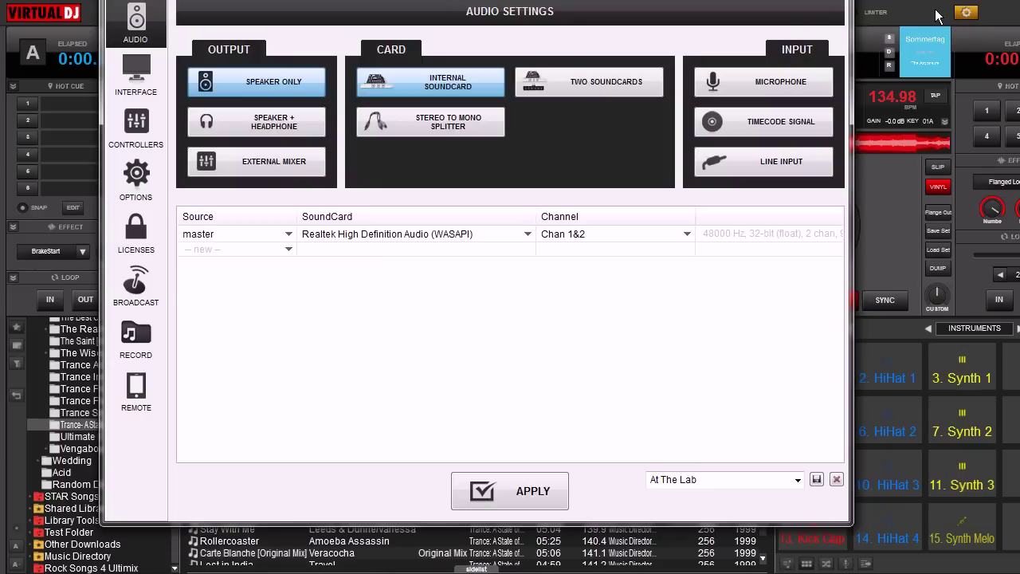
click(146, 121)
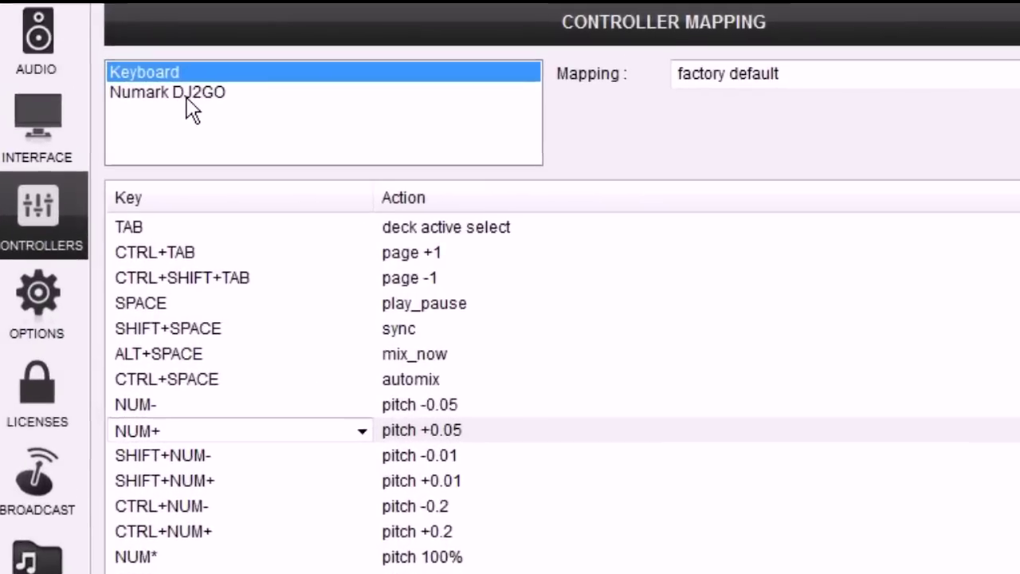
click(212, 70)
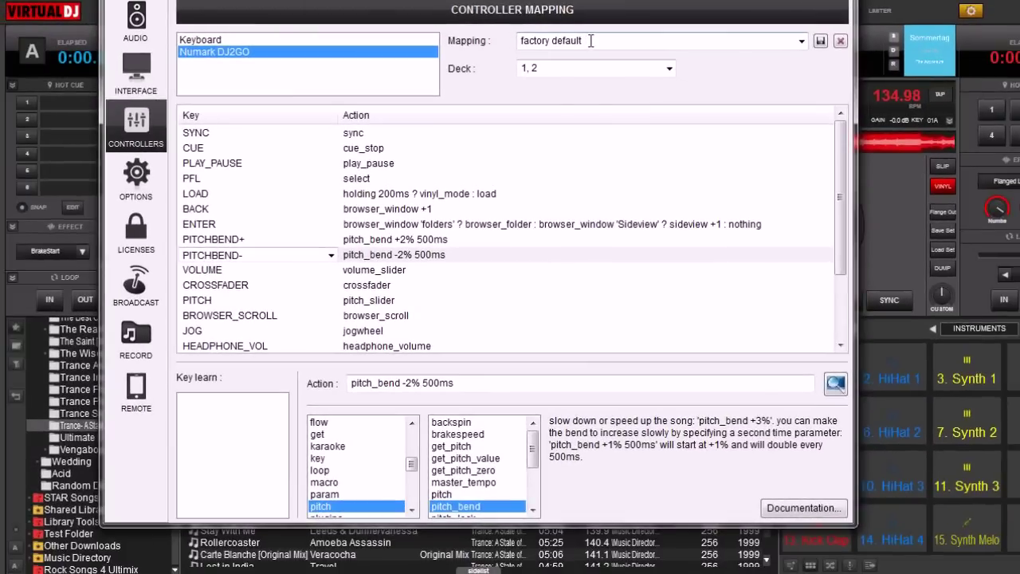
- Save the DJ2GO mapping under the name 'Echo Papa' and load it as the active mapping
double_click(588, 43)
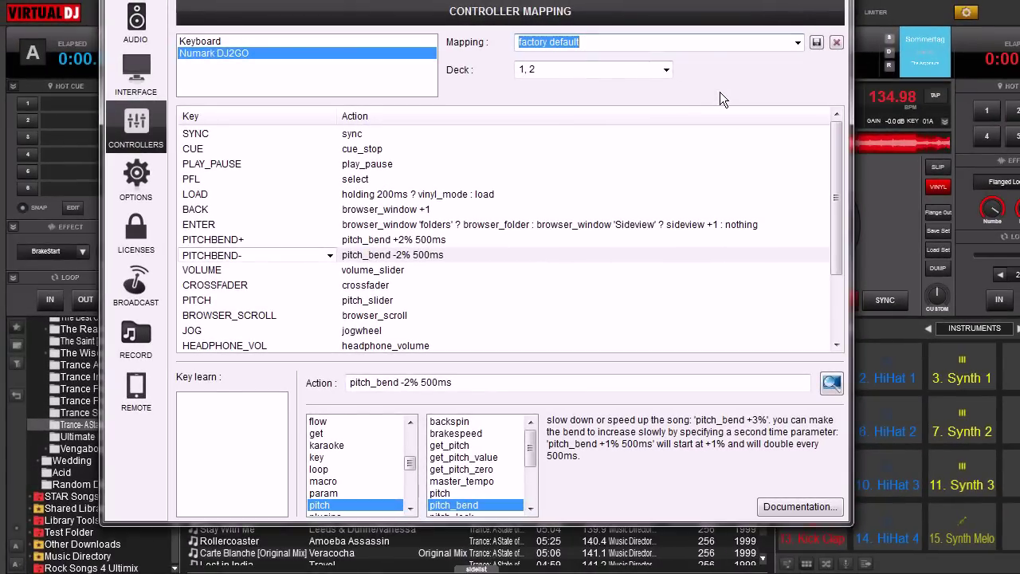
text(Echo )
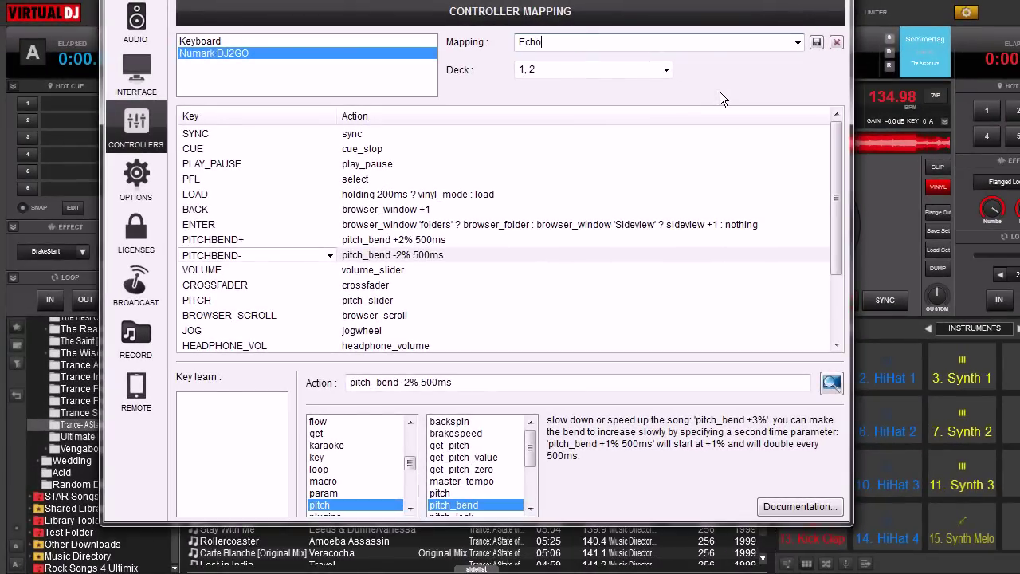
text(Papa)
click(816, 43)
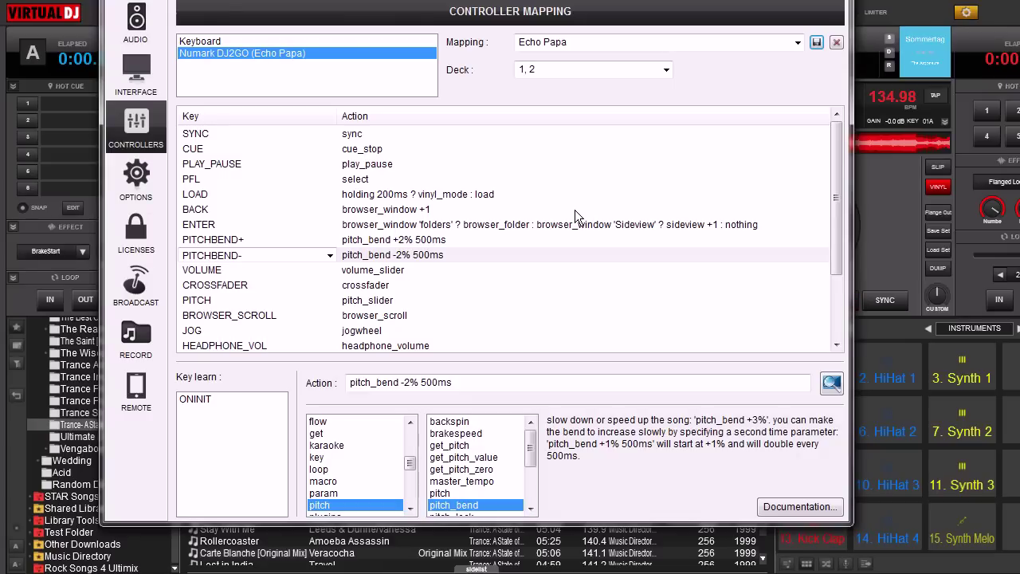
click(793, 42)
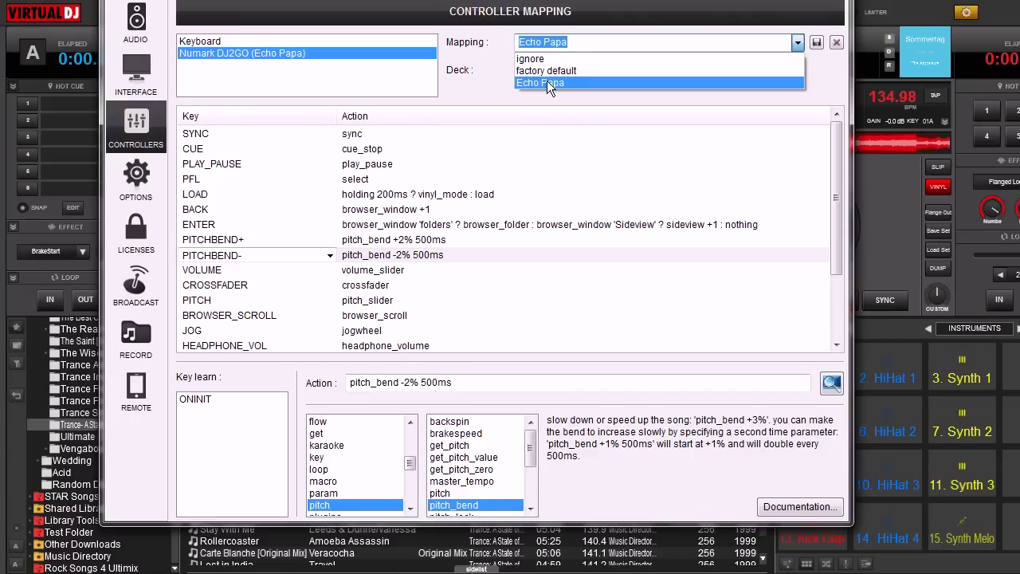
click(547, 82)
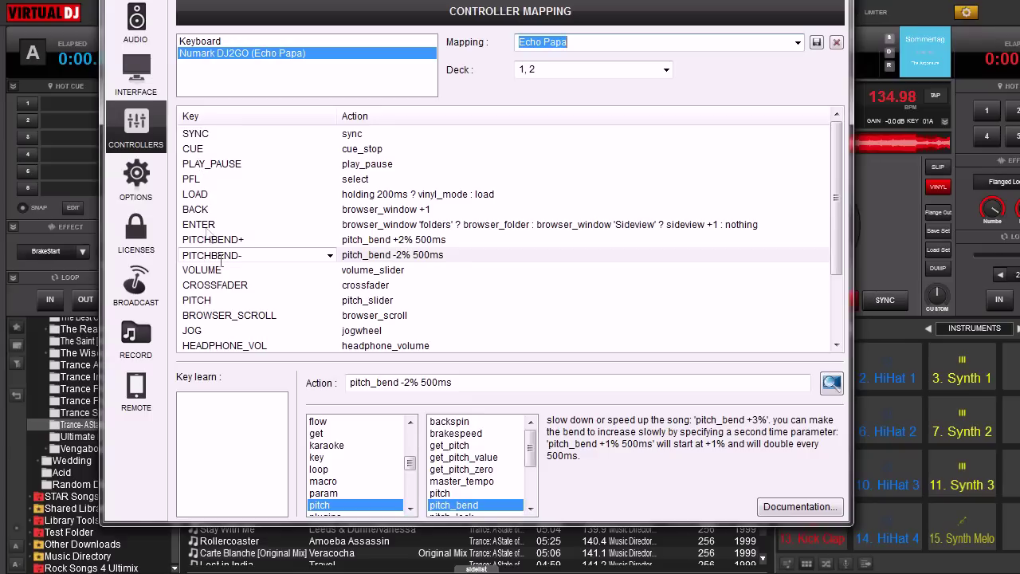
- Scroll the Key/Action list to the PITCHBEND- row showing pitch_bend -2% 500ms
scroll(832, 208, down, 2)
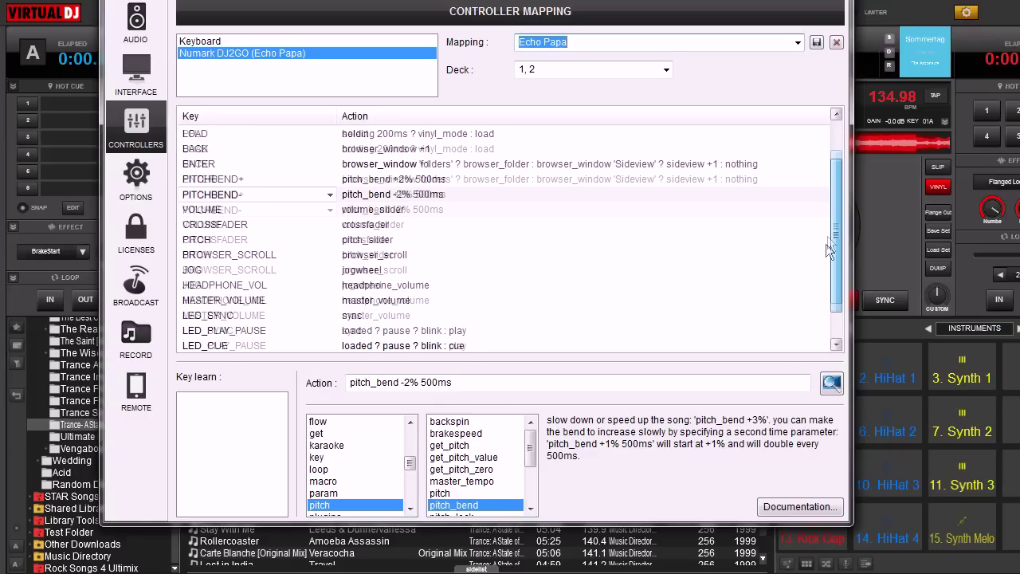
mouse_move(835, 274)
mouse_down()
mouse_move(848, 213)
mouse_move(843, 181)
mouse_up()
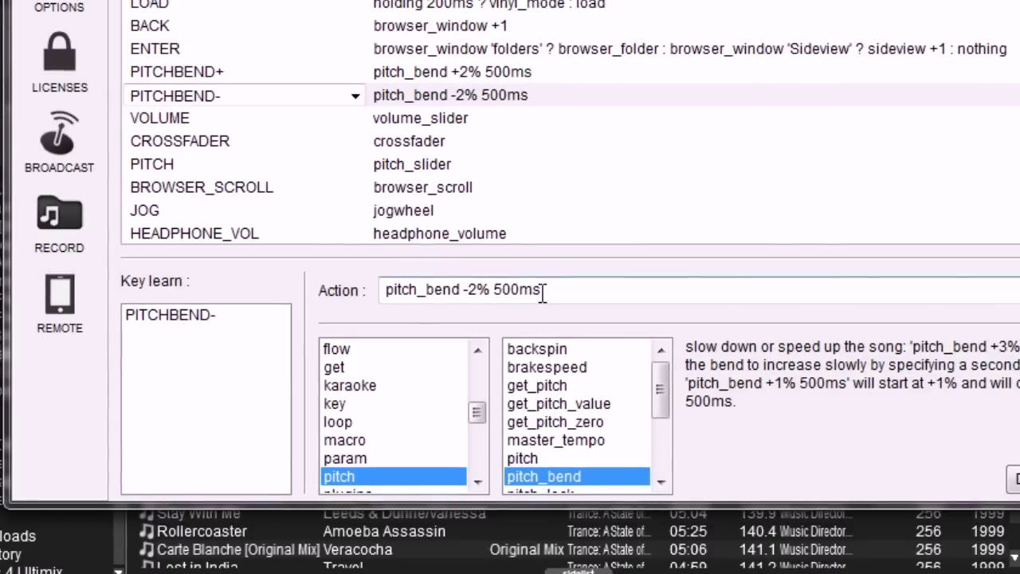
- Delete PITCHBEND-'s pitch_bend -2% 500ms action to make way for loop_in
drag(543, 290, 374, 290)
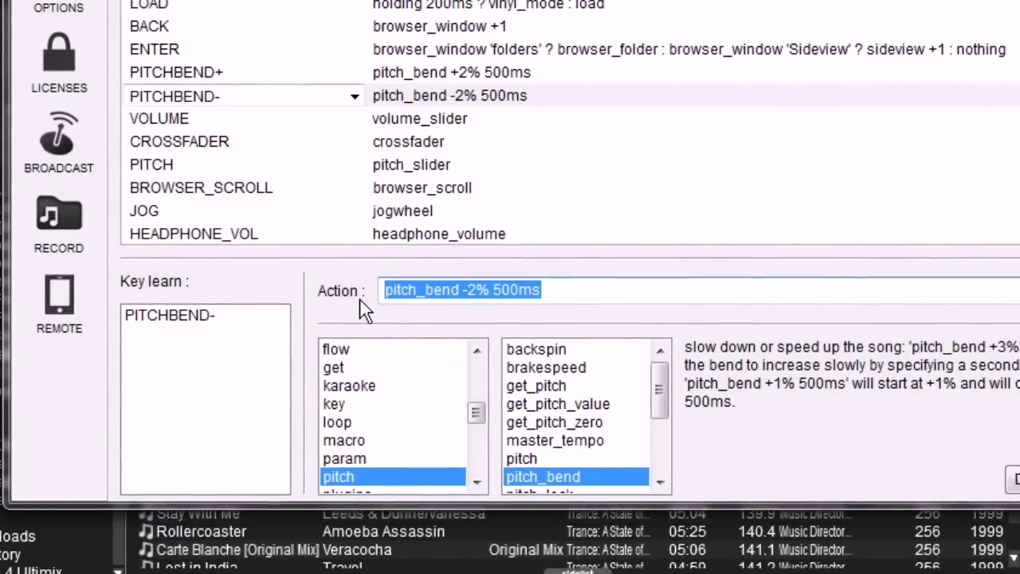
key(BackSpace)
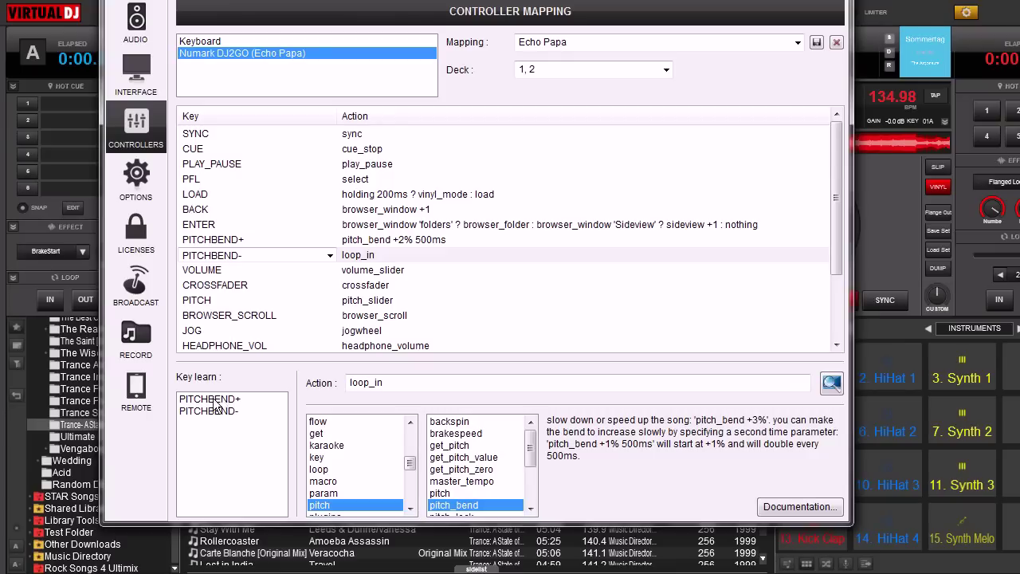
- Replace PITCHBEND+'s pitch bend with loop_out from the deck's loop OUT button, then save and close
click(214, 399)
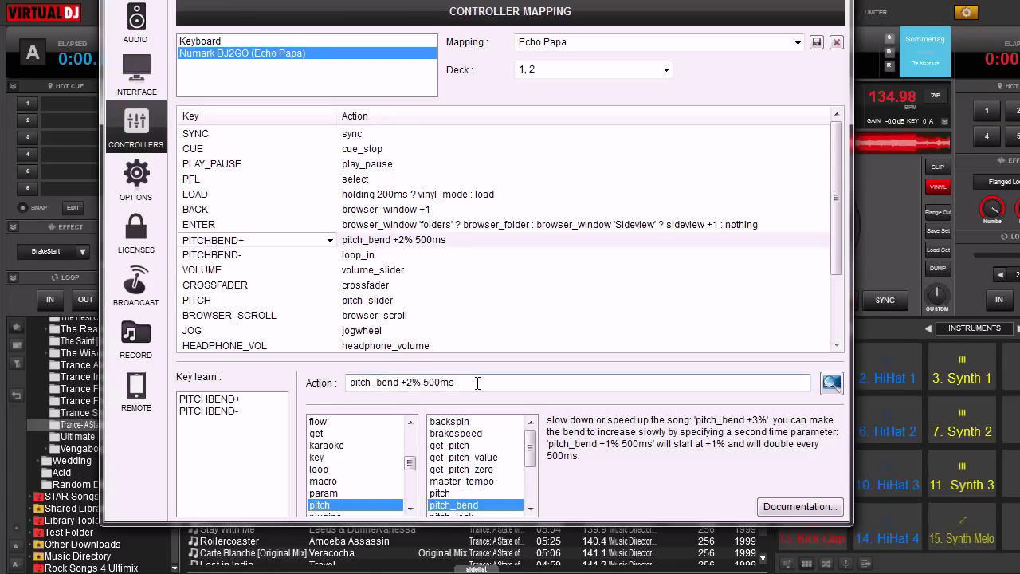
drag(478, 383, 352, 385)
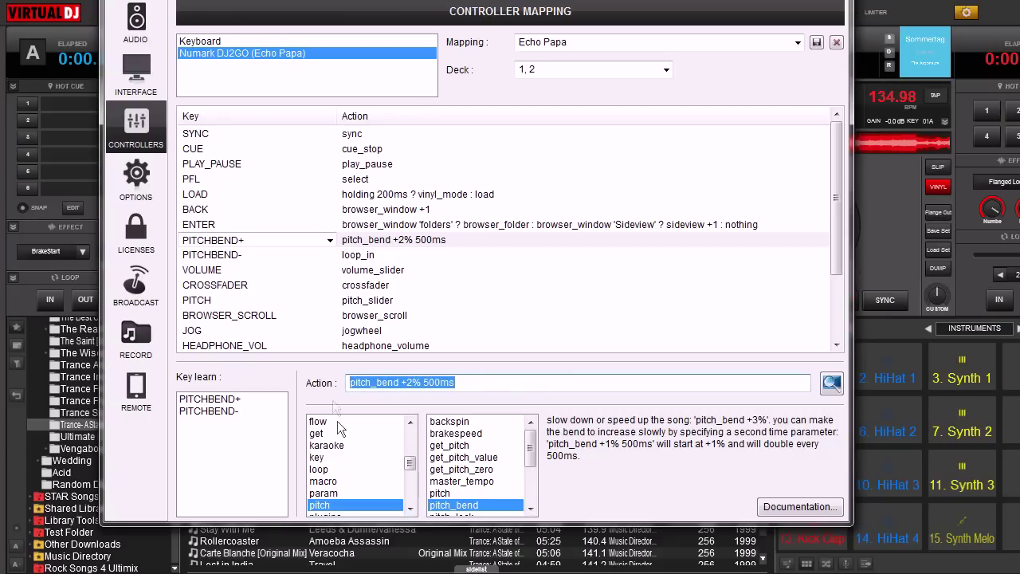
key(BackSpace)
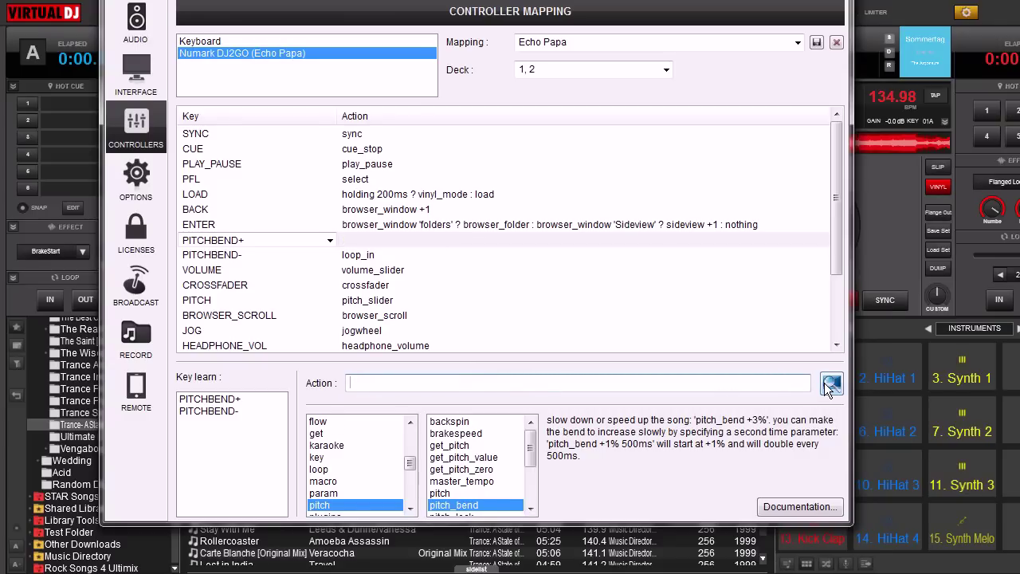
click(828, 385)
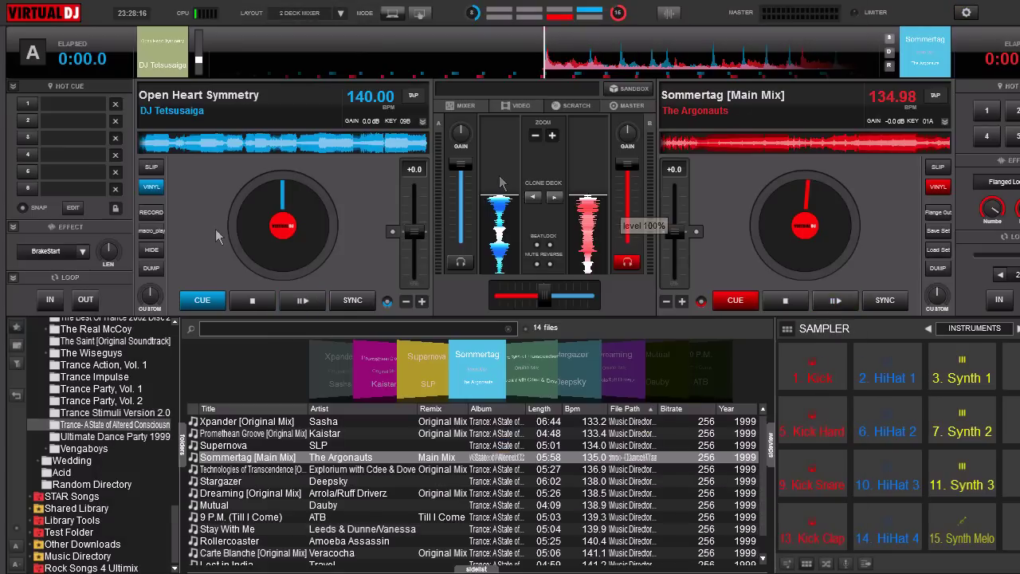
click(84, 302)
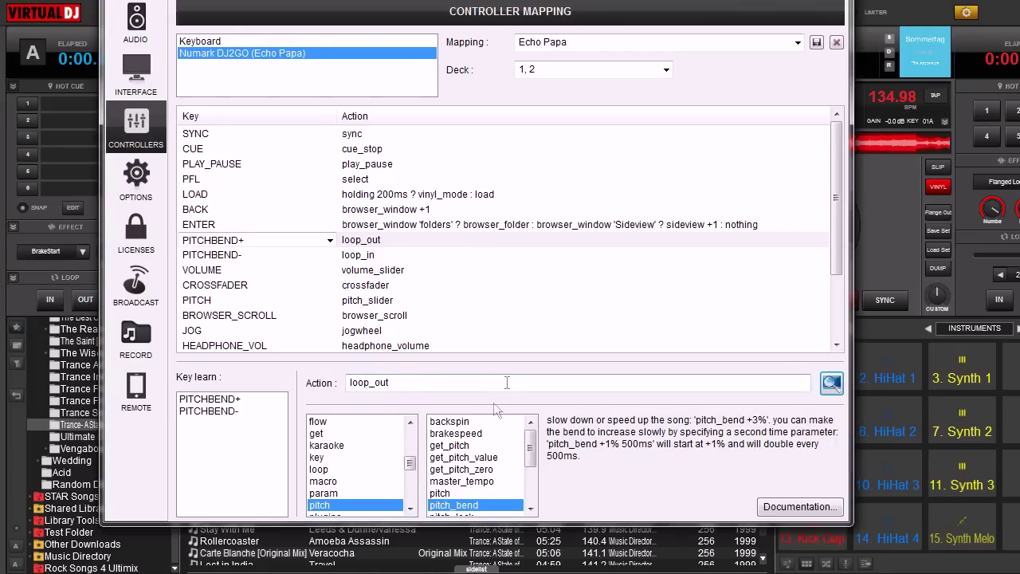
click(816, 44)
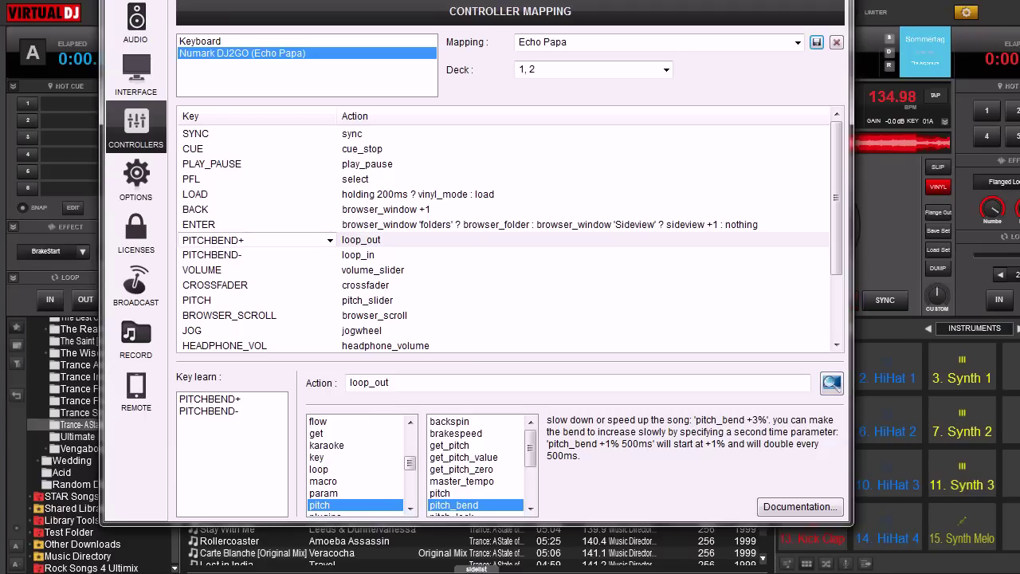
key(Escape)
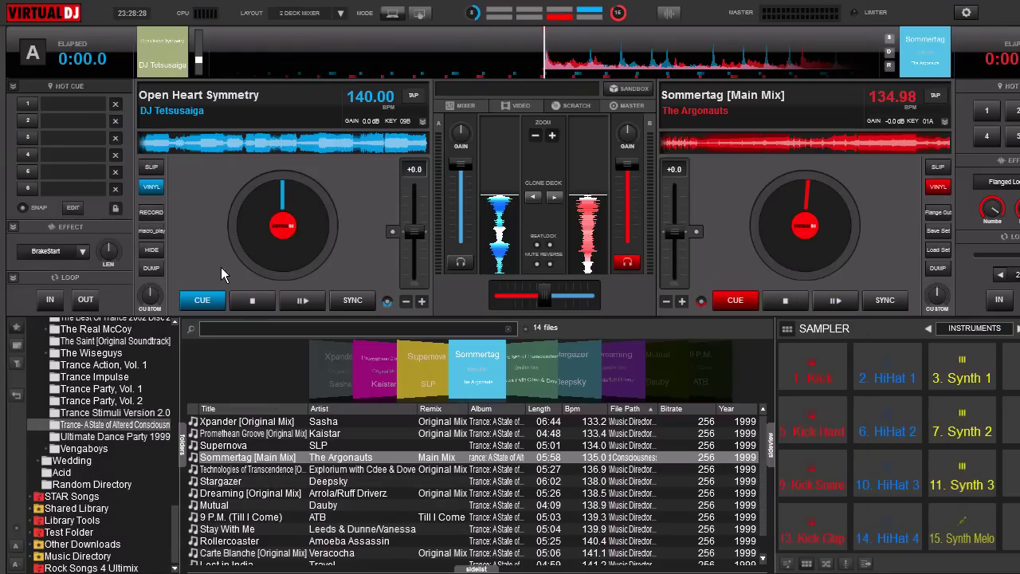
- Play deck A from 1:44.5, set a loop with O, then exit to track start with Home
click(196, 148)
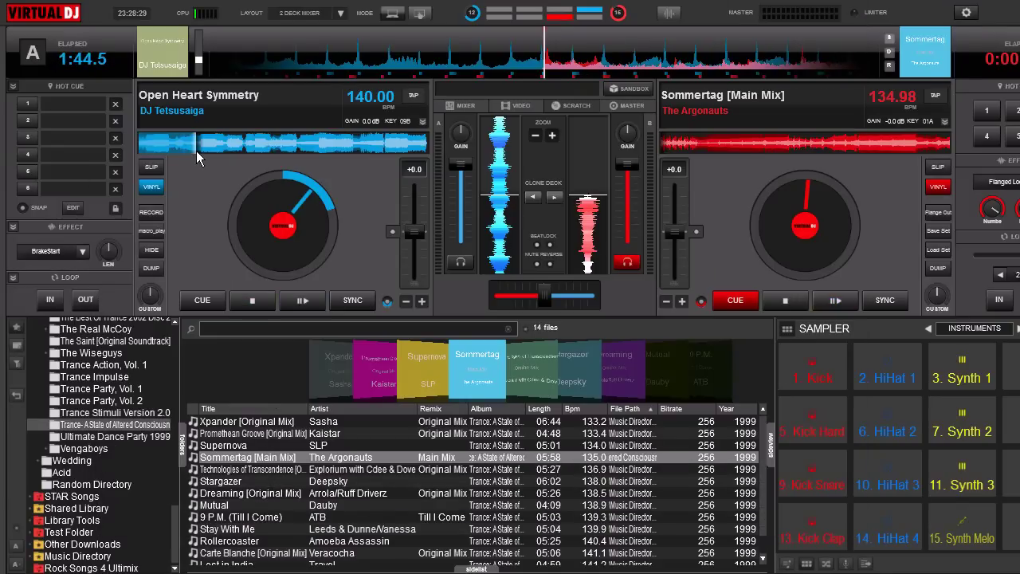
click(301, 301)
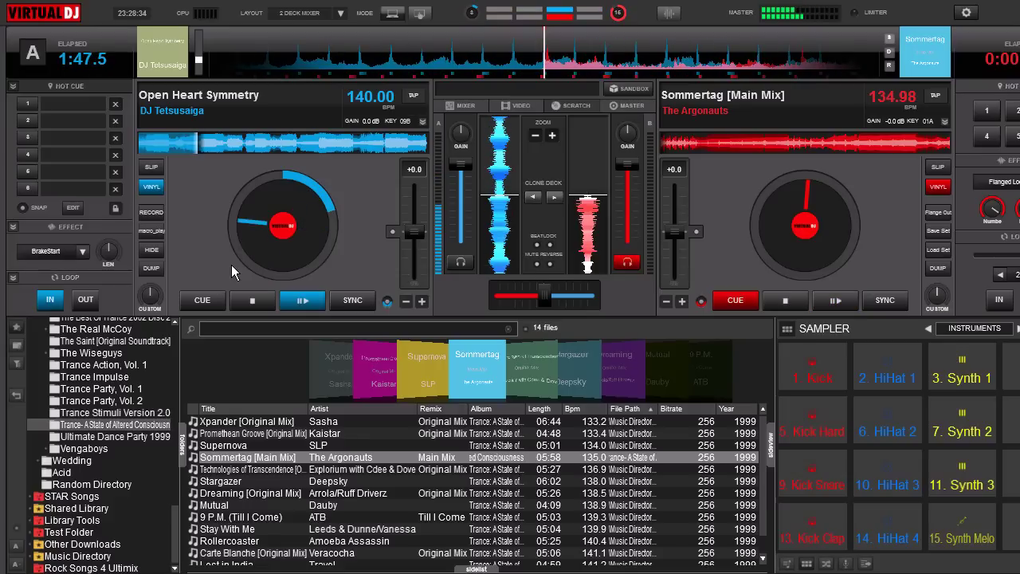
key(o)
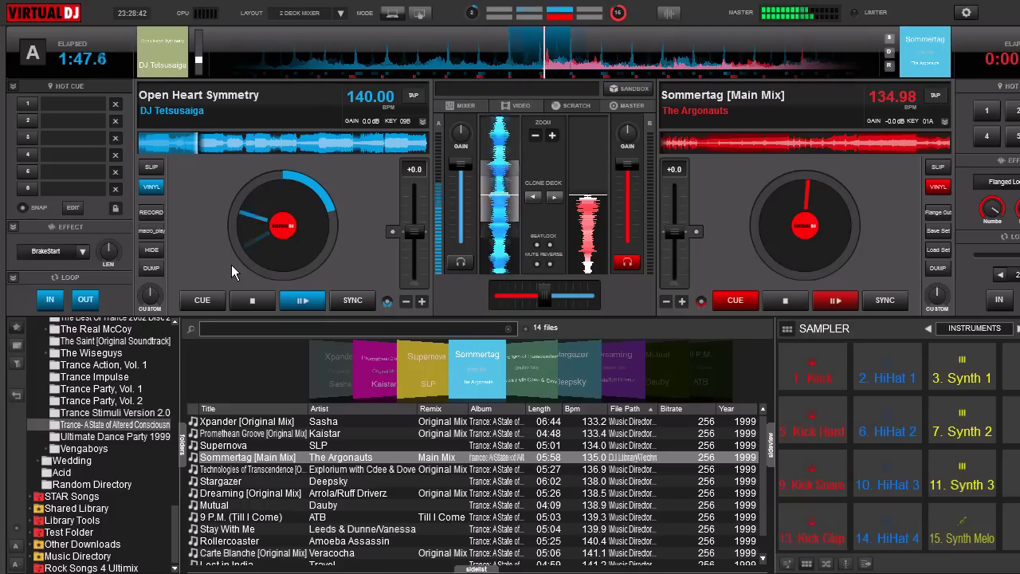
key(Home)
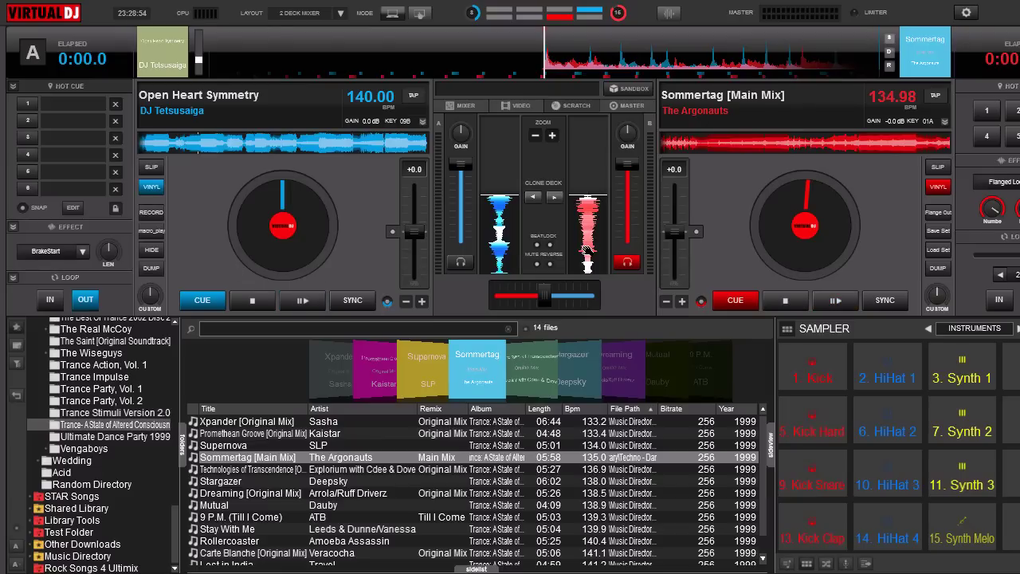
- In Controllers settings, change PITCHBEND-'s action from loop_in to dump
click(964, 14)
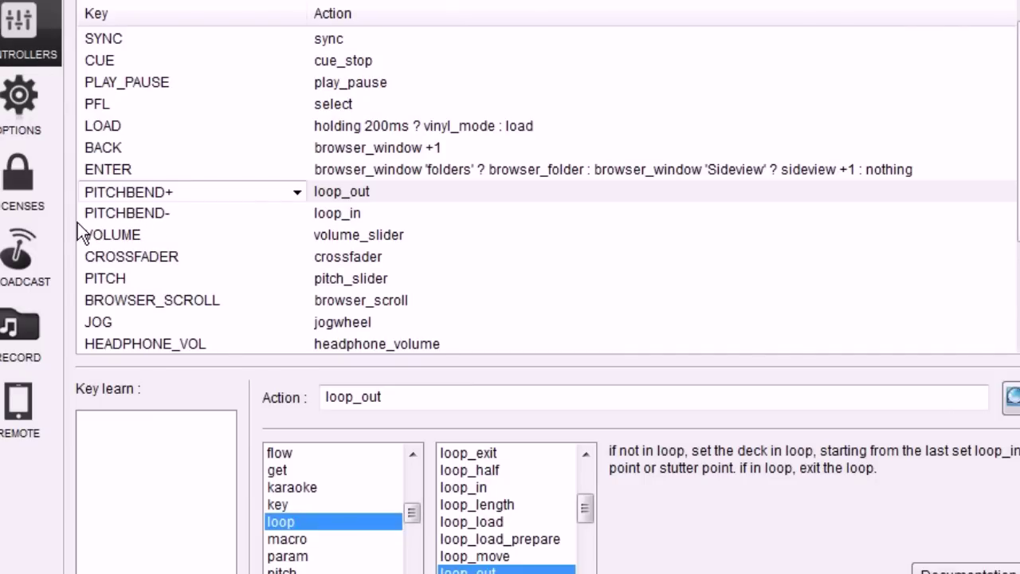
click(137, 212)
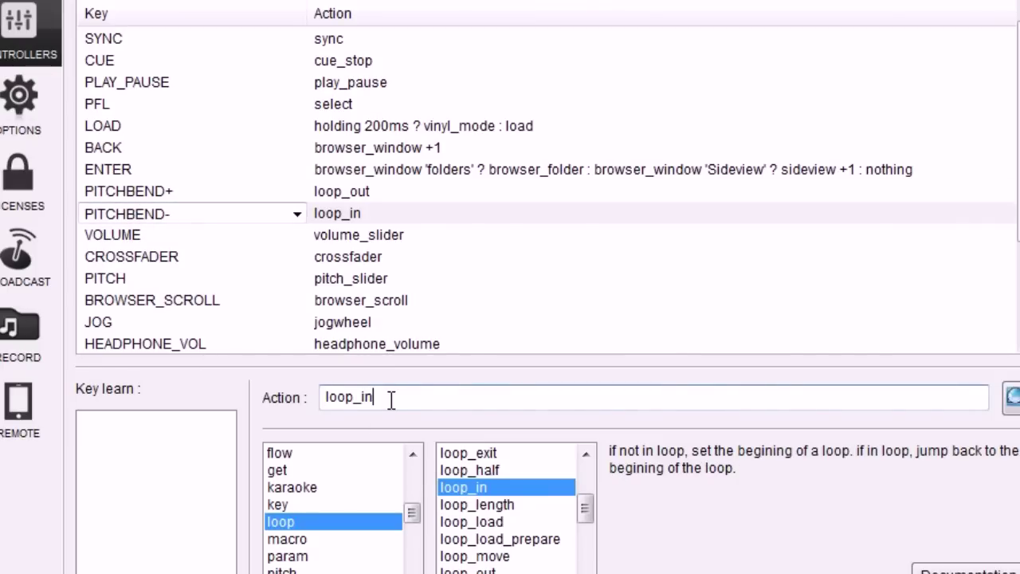
drag(391, 401, 281, 402)
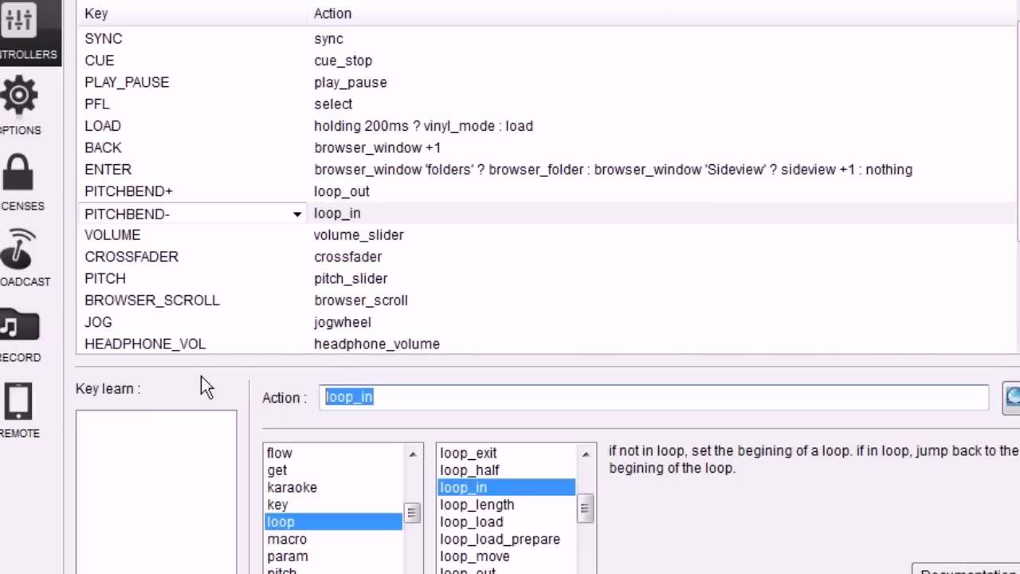
text(dump)
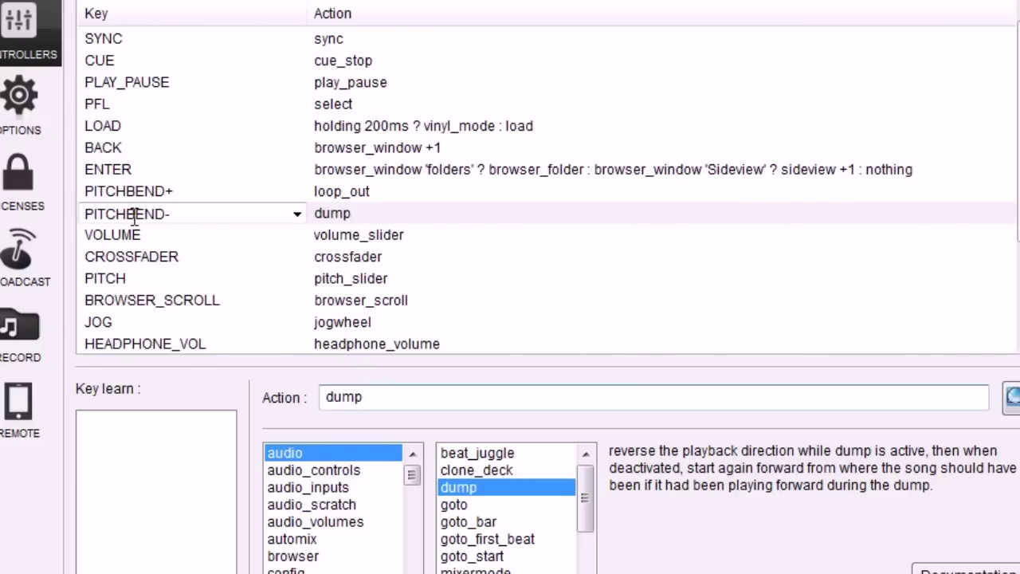
- Replace PITCHBEND+'s loop_out with the autocompleted backspin action and save Echo Papa
click(137, 192)
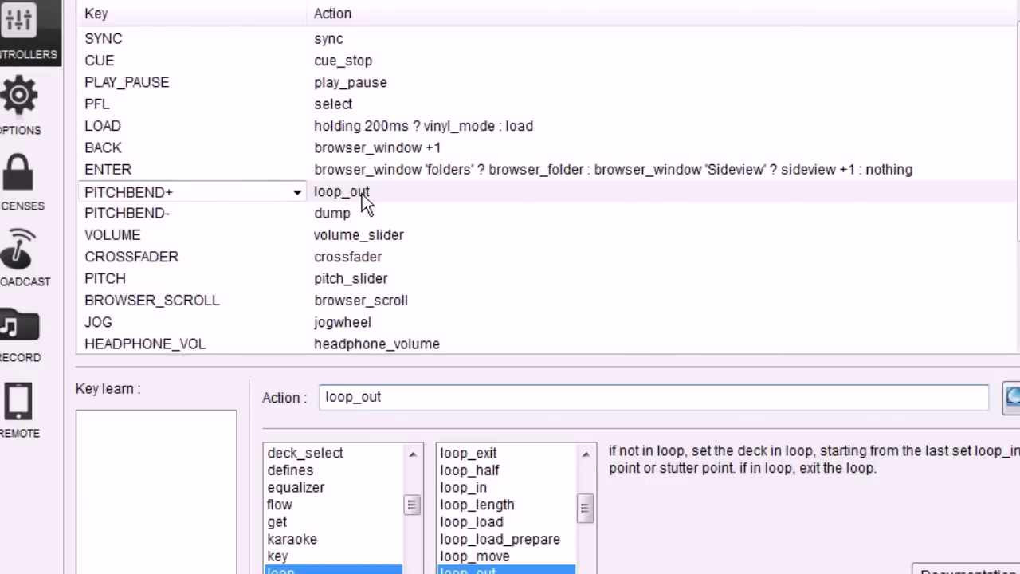
click(395, 398)
drag(395, 399, 288, 392)
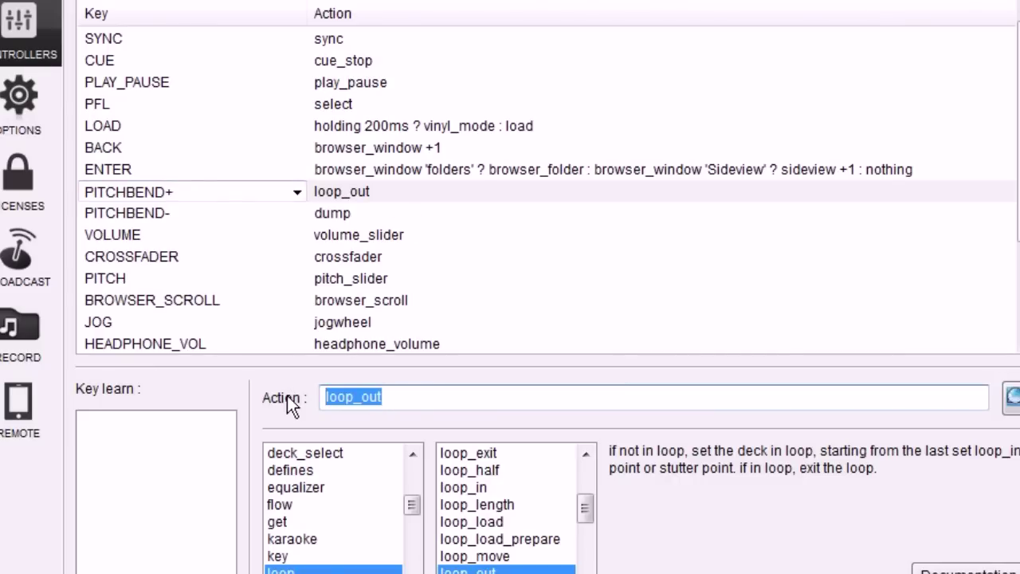
key(BackSpace)
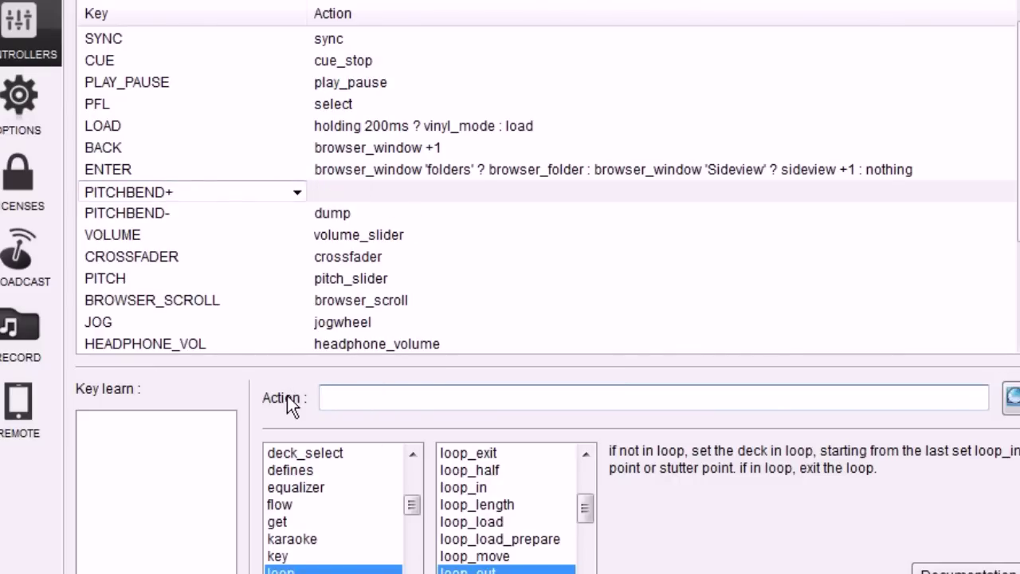
text(backspin)
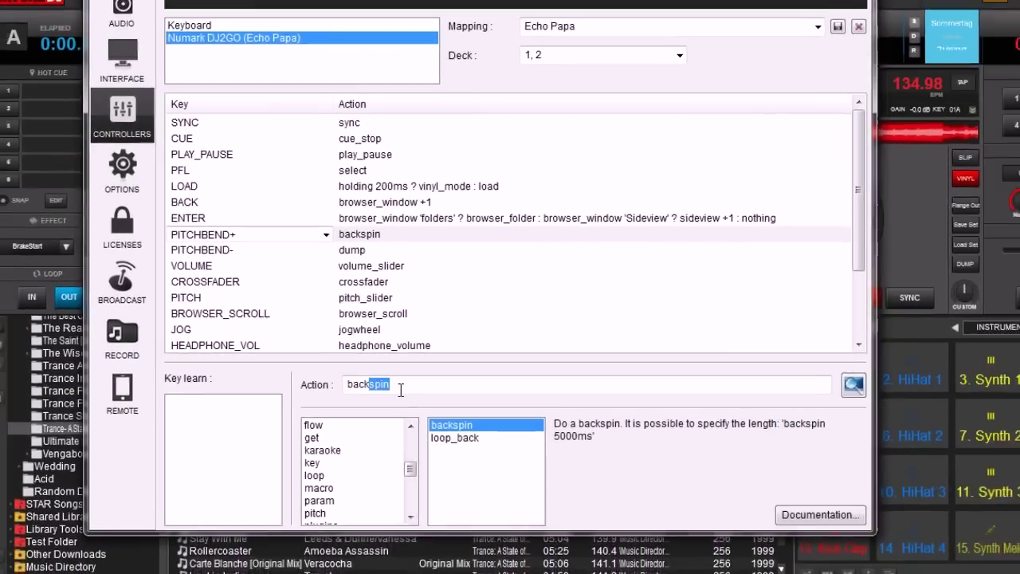
click(470, 388)
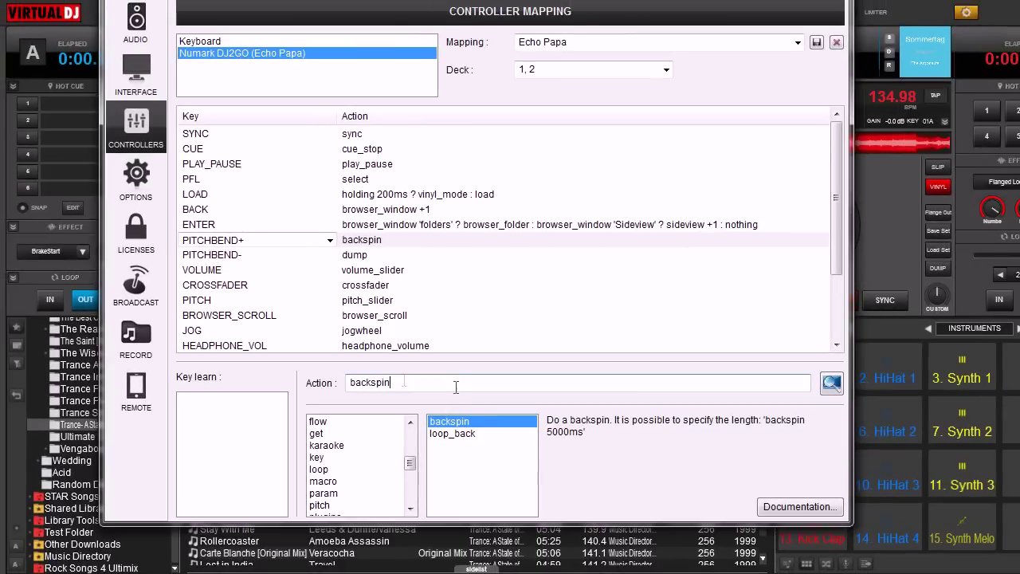
click(815, 44)
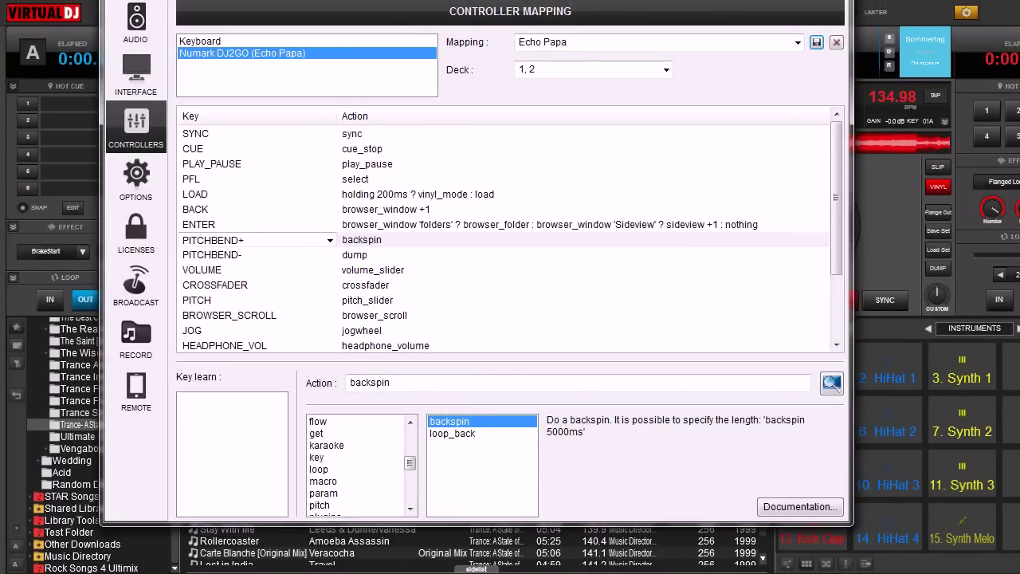
- Close settings and start Open Heart Symmetry playing on deck A from about 1:55
key(Escape)
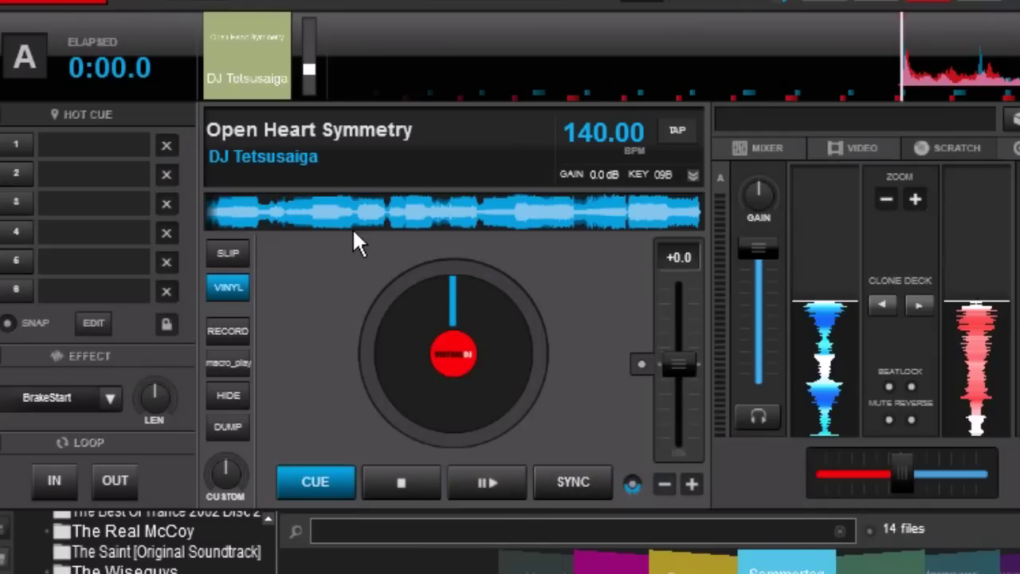
click(315, 217)
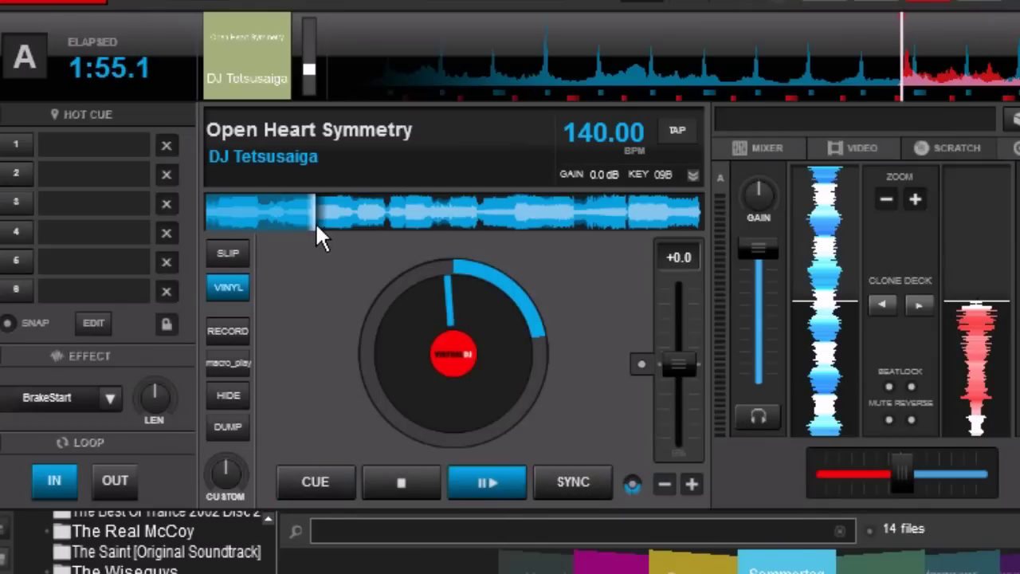
click(482, 478)
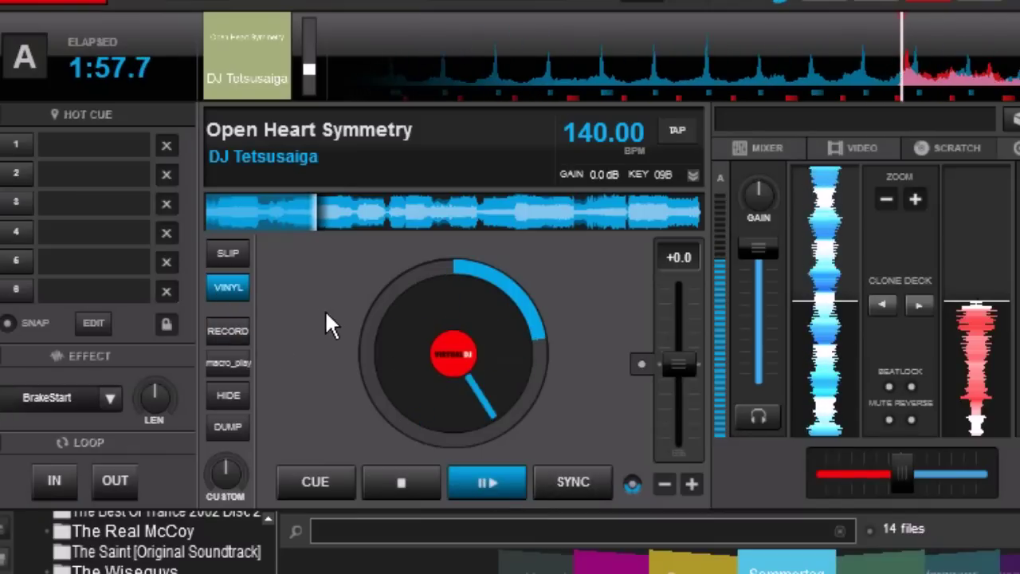
- Engage and release dump, return to the start cue, then resume playback from about 3:55
key(d)
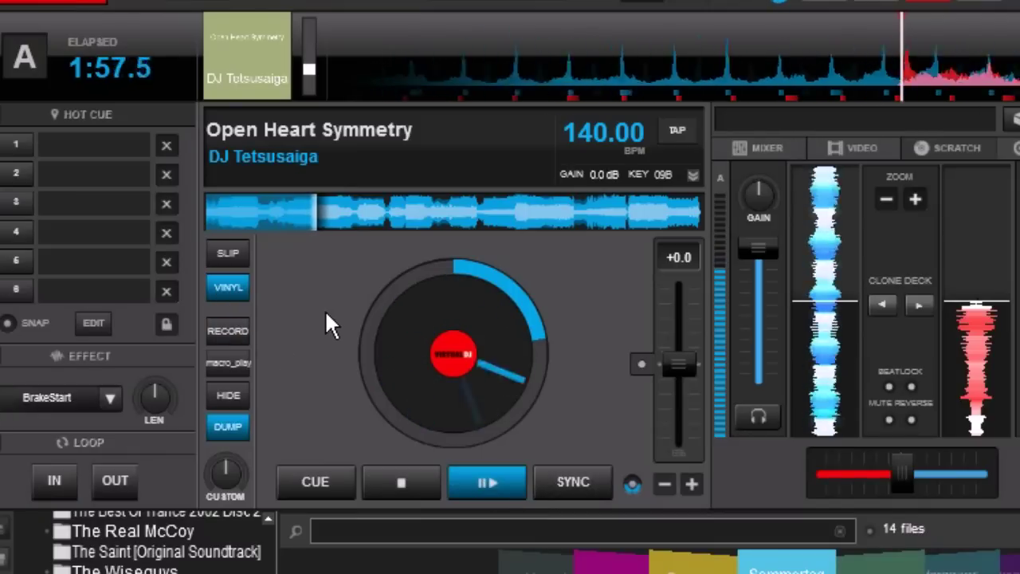
key(d)
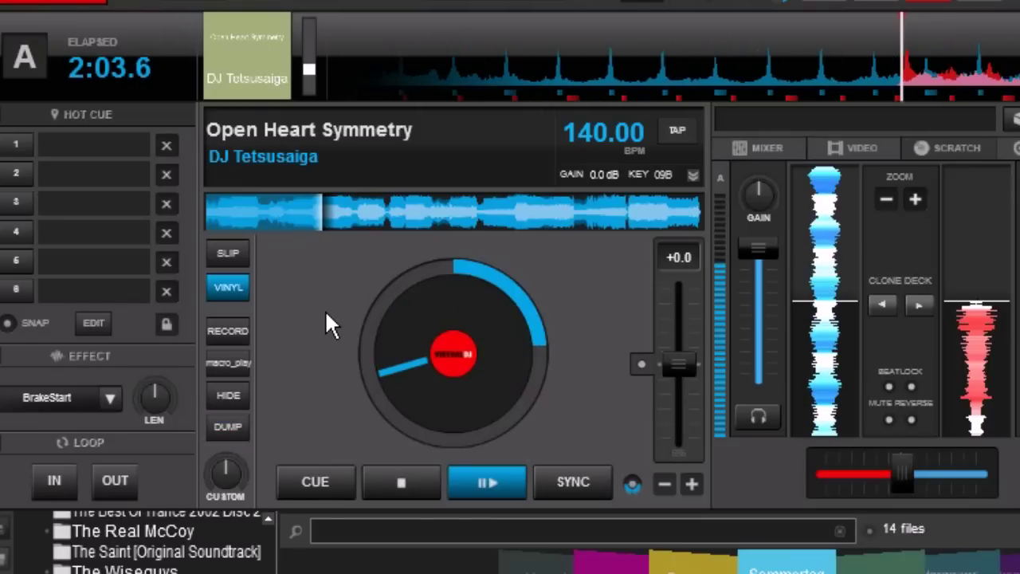
click(329, 478)
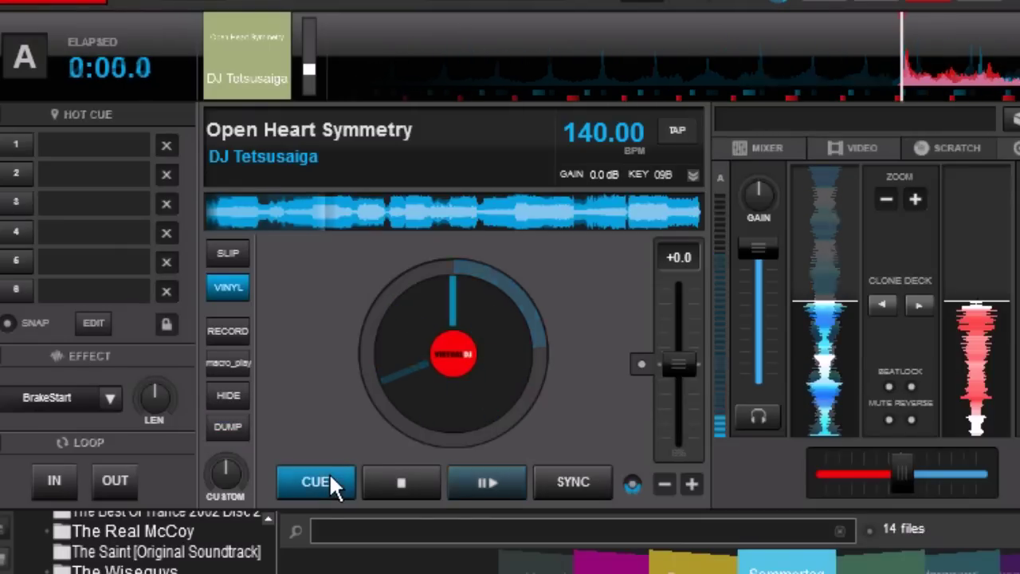
click(431, 221)
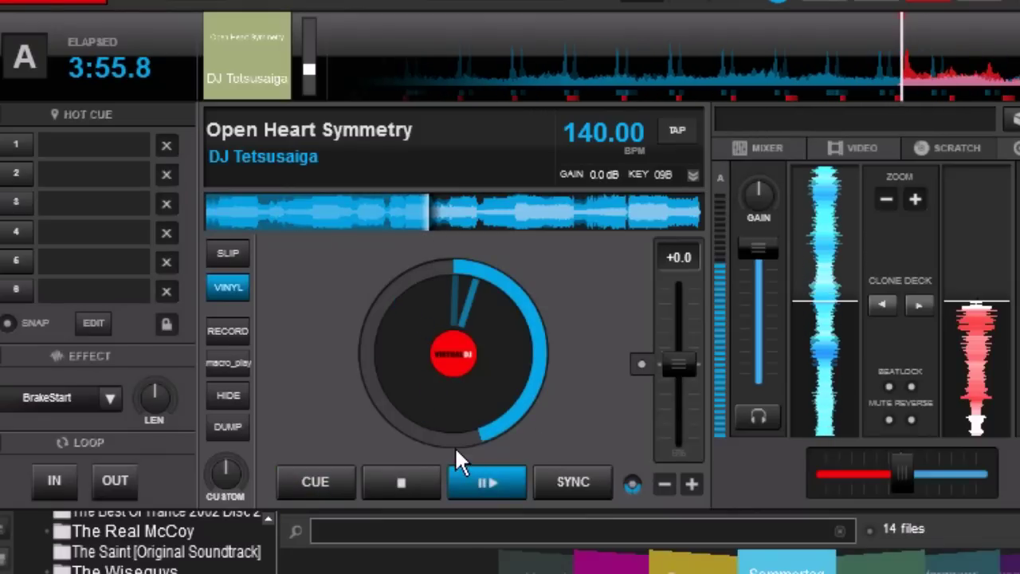